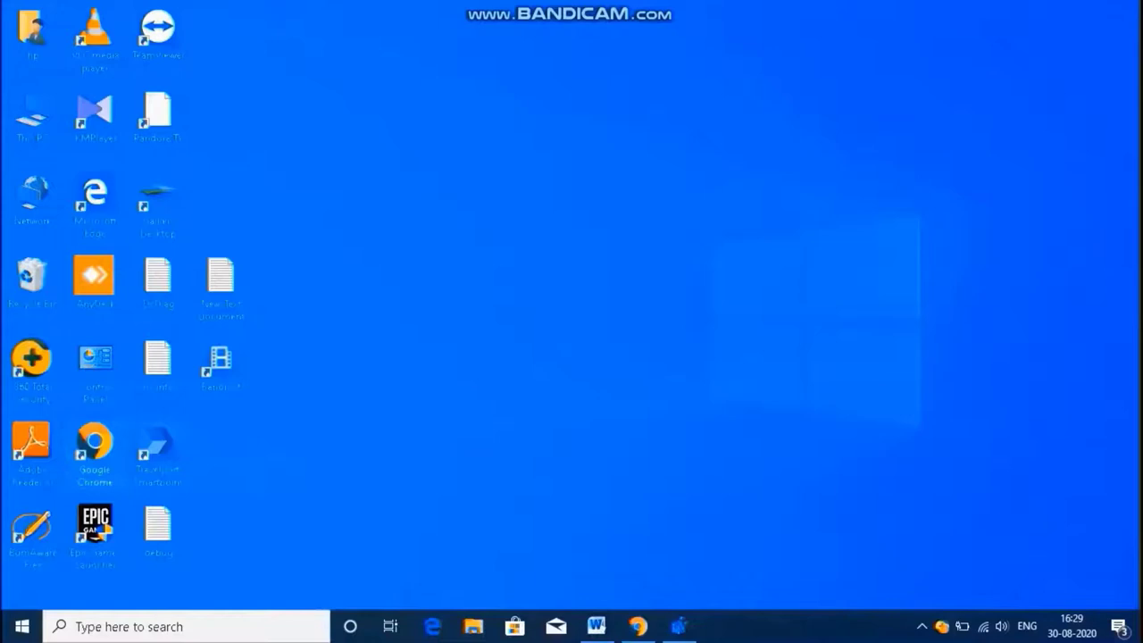
- Open the Registry Editor through the Run dialog with the command REGEDIT and allow it to make changes
{"action": "key", "text": "super"}
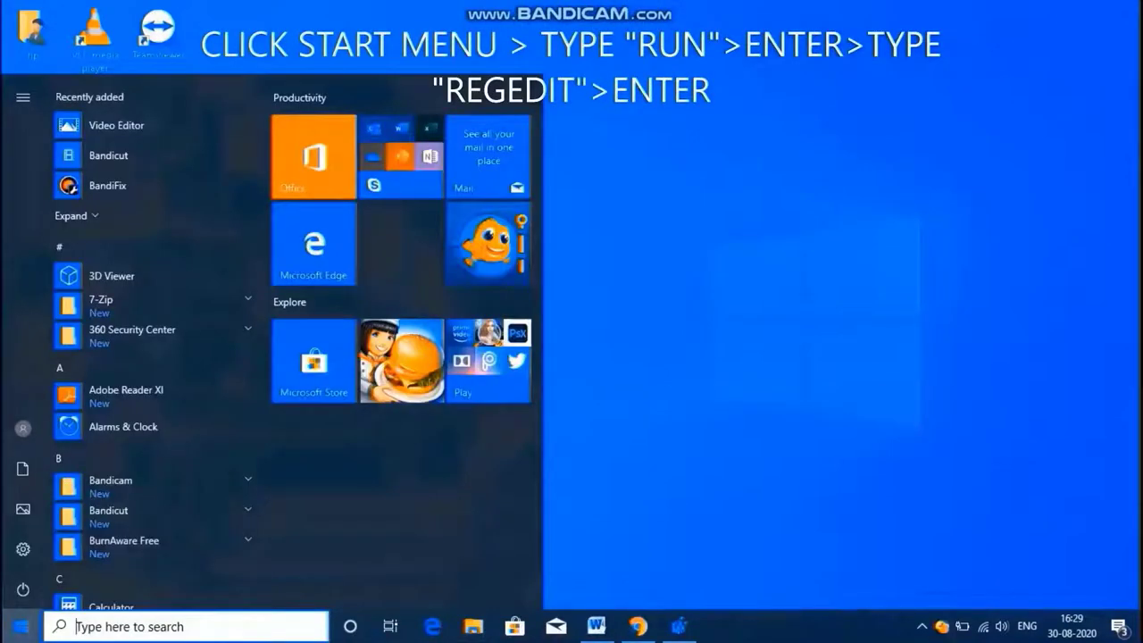
{"action": "type", "text": "RUN"}
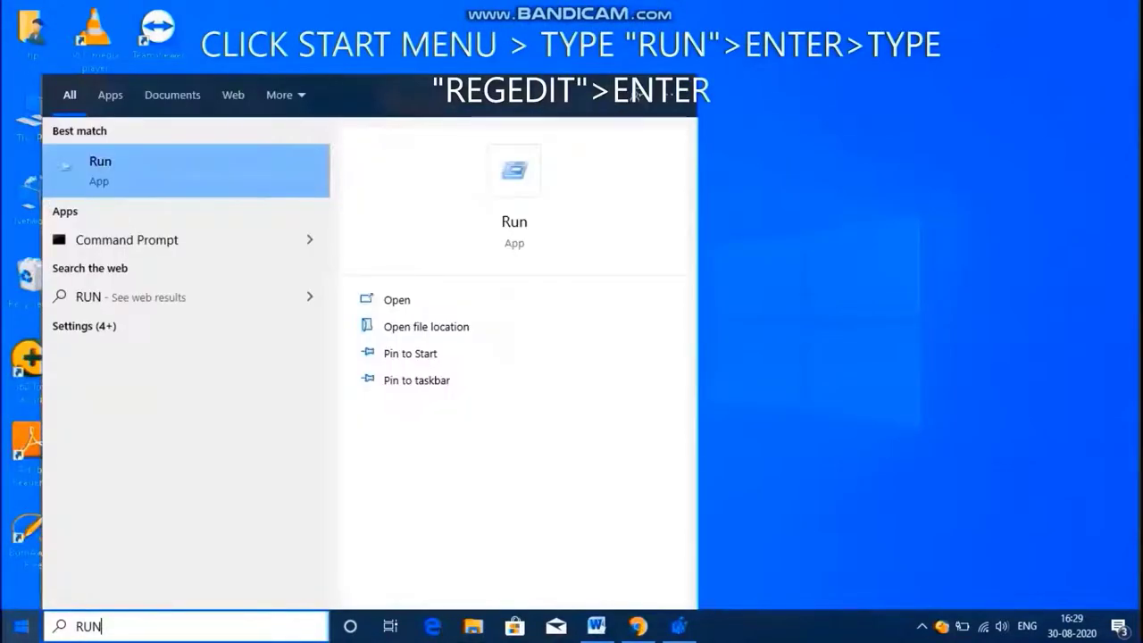
{"action": "key", "text": "Return"}
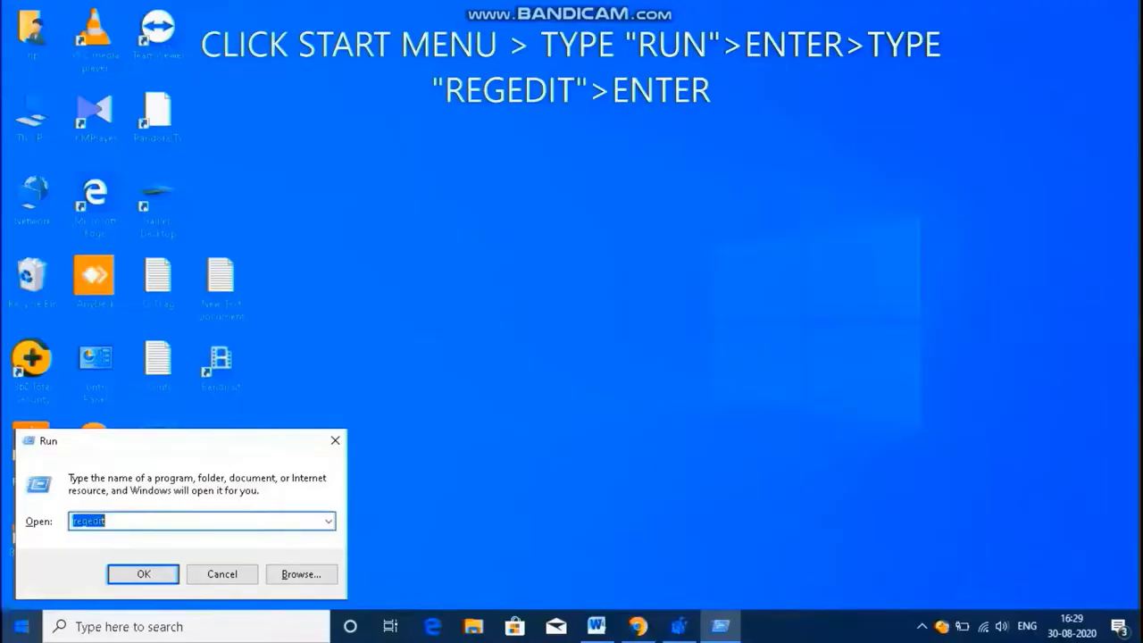
{"action": "type", "text": "REGEDIT"}
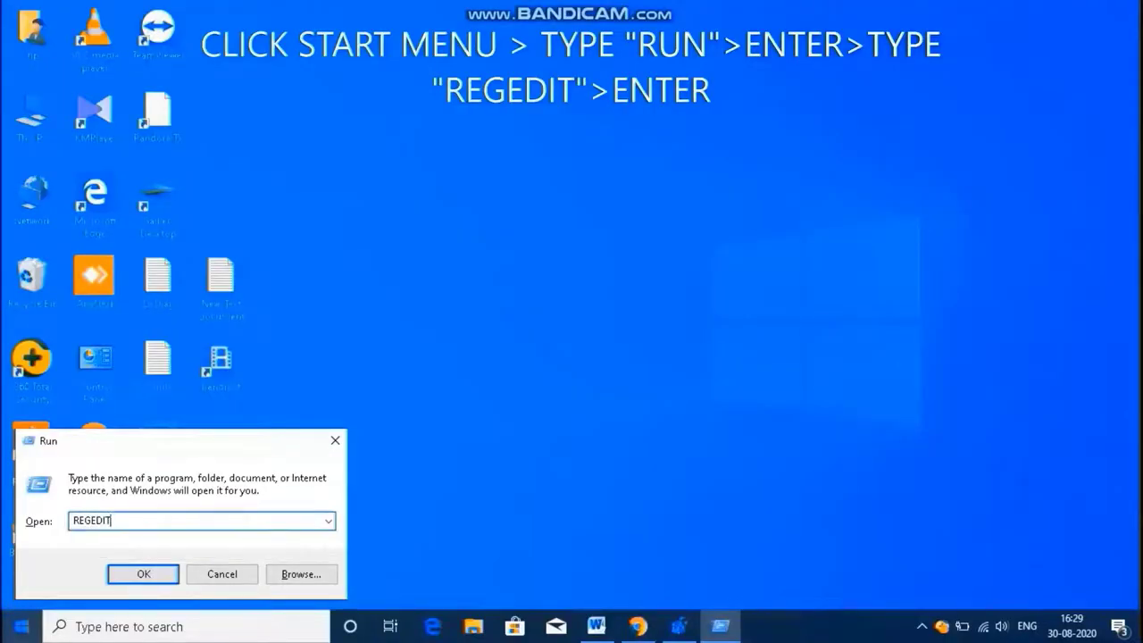
{"action": "key", "text": "Return"}
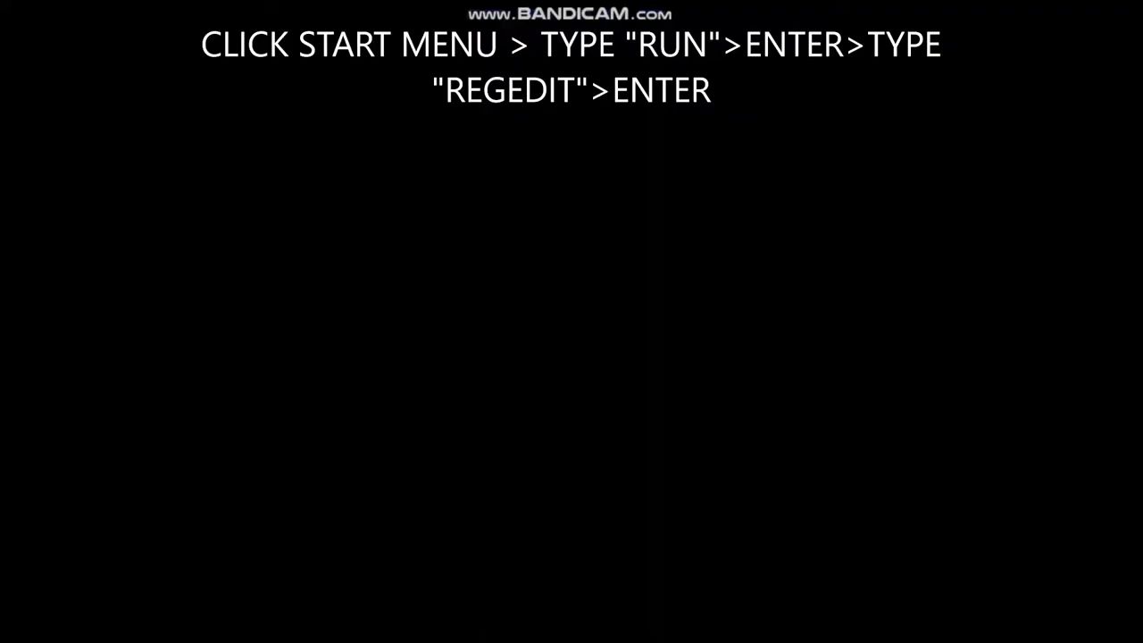
{"action": "key", "text": "alt+y"}
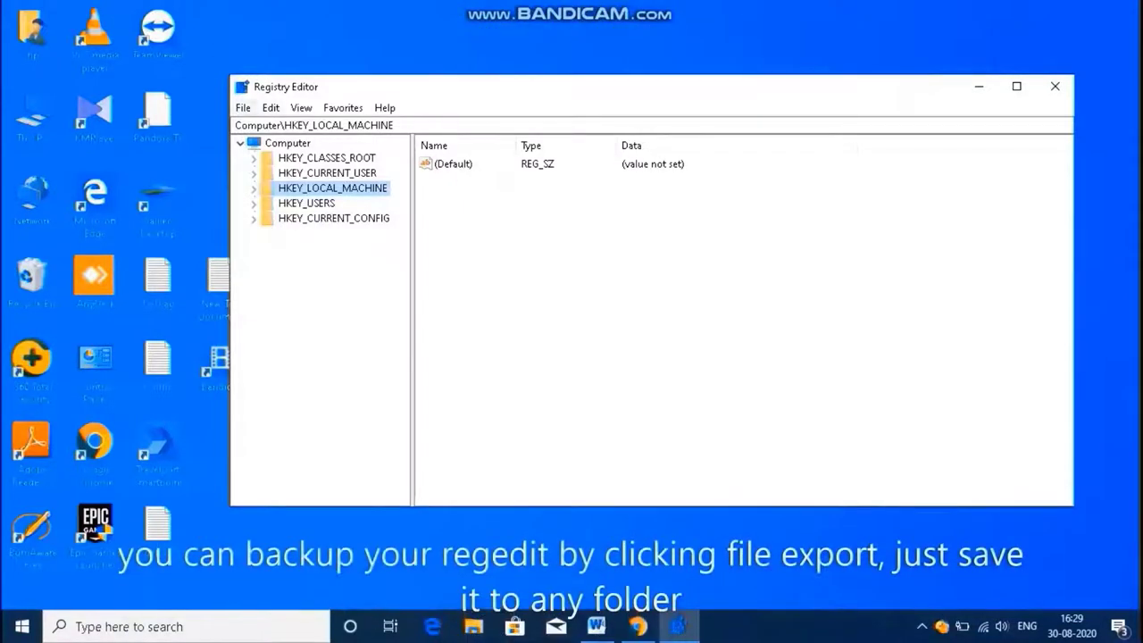
- Export the HKEY_LOCAL_MACHINE branch as a registration file named REGEDITBACKUP on the Desktop
{"action": "left_click", "coordinate": [243, 108]}
{"action": "key", "text": "Down"}
{"action": "key", "text": "Down"}
{"action": "key", "text": "Return"}
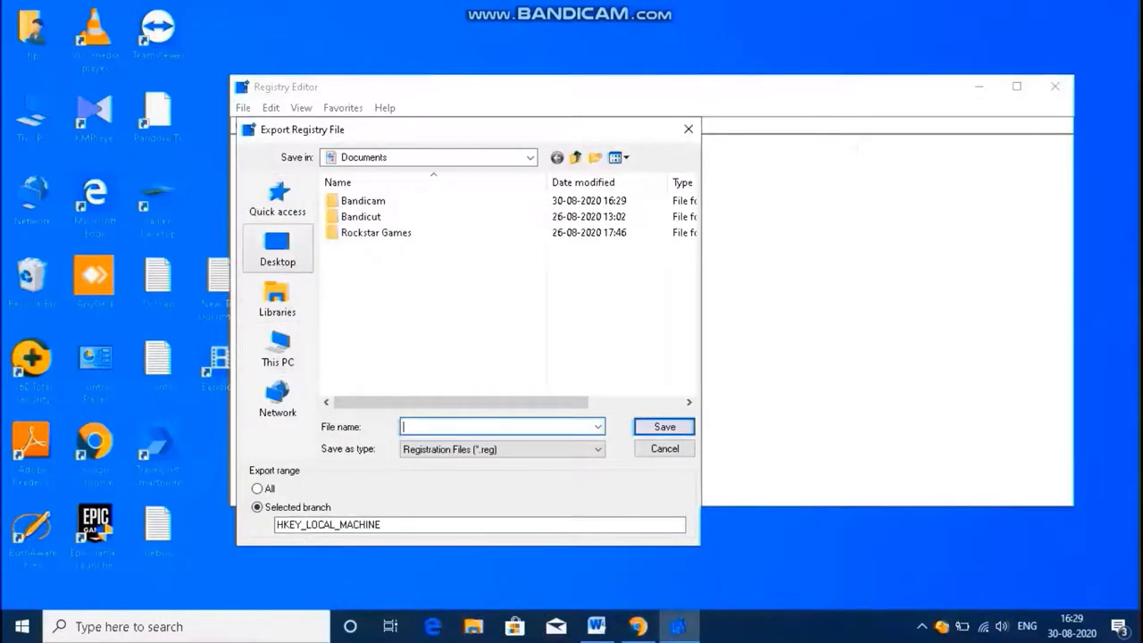
{"action": "left_click", "coordinate": [278, 252]}
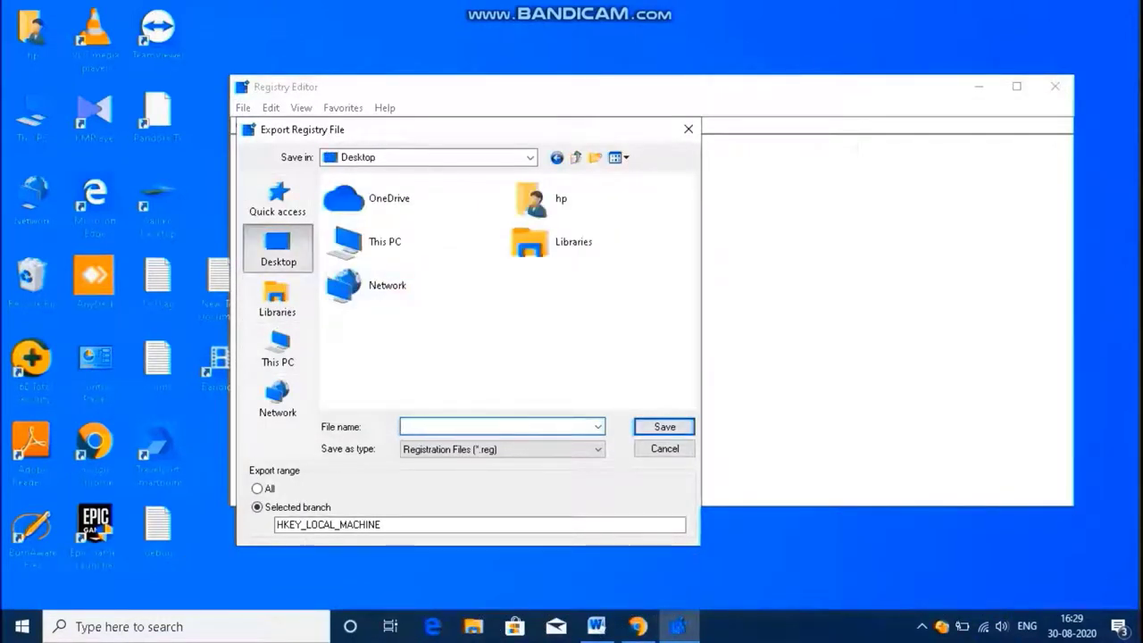
{"action": "type", "text": "RE"}
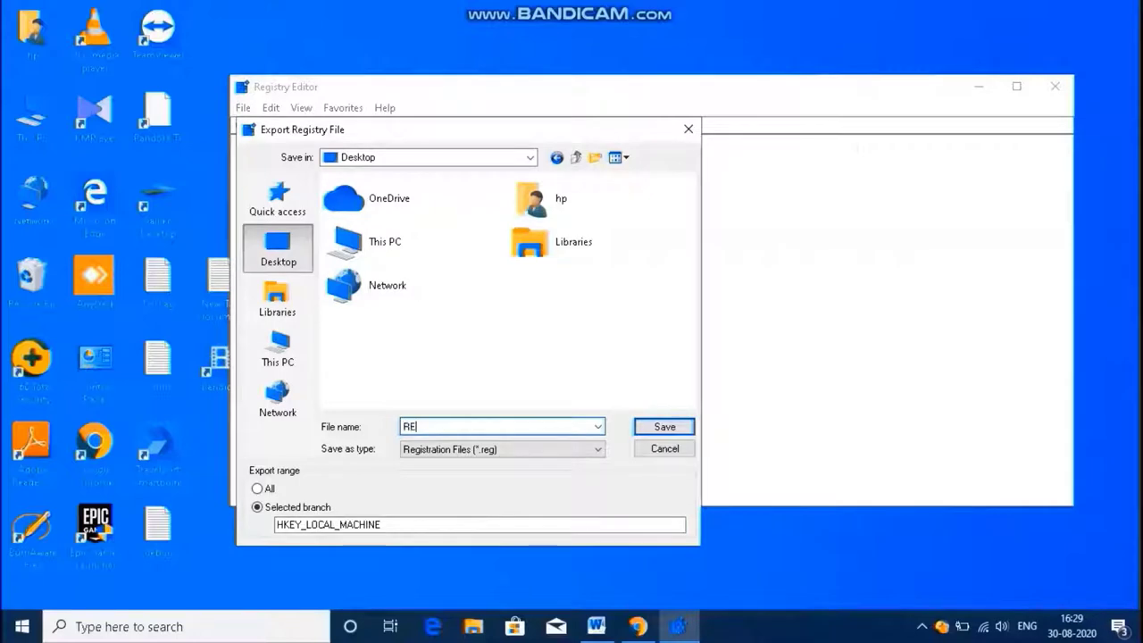
{"action": "type", "text": "GEDITBACKUP"}
{"action": "key", "text": "Return"}
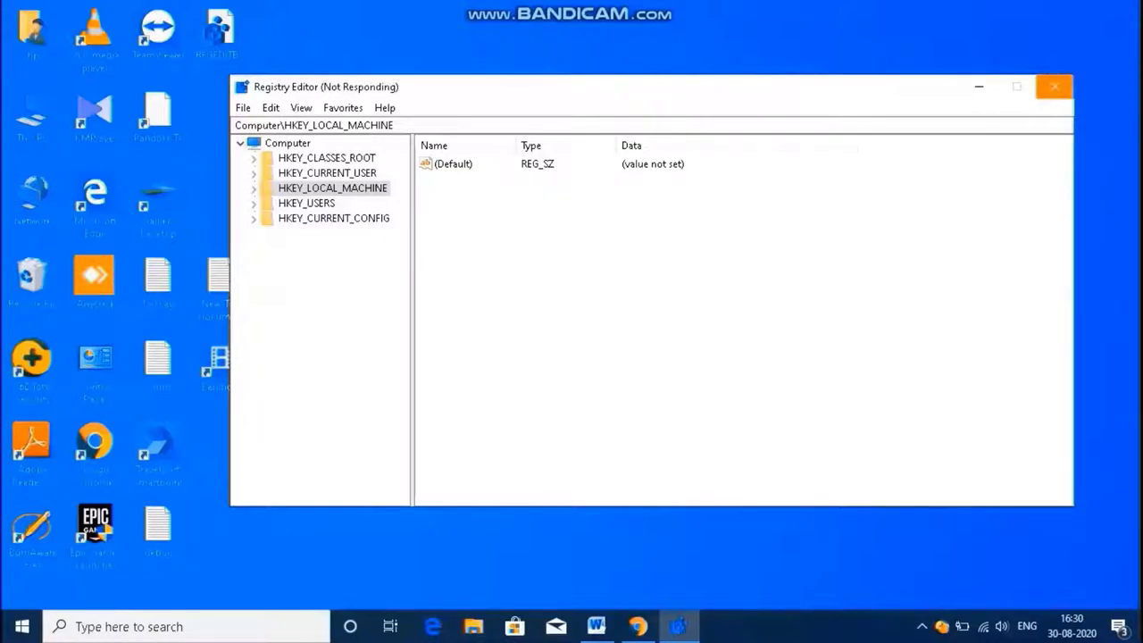
{"action": "left_click", "coordinate": [923, 627]}
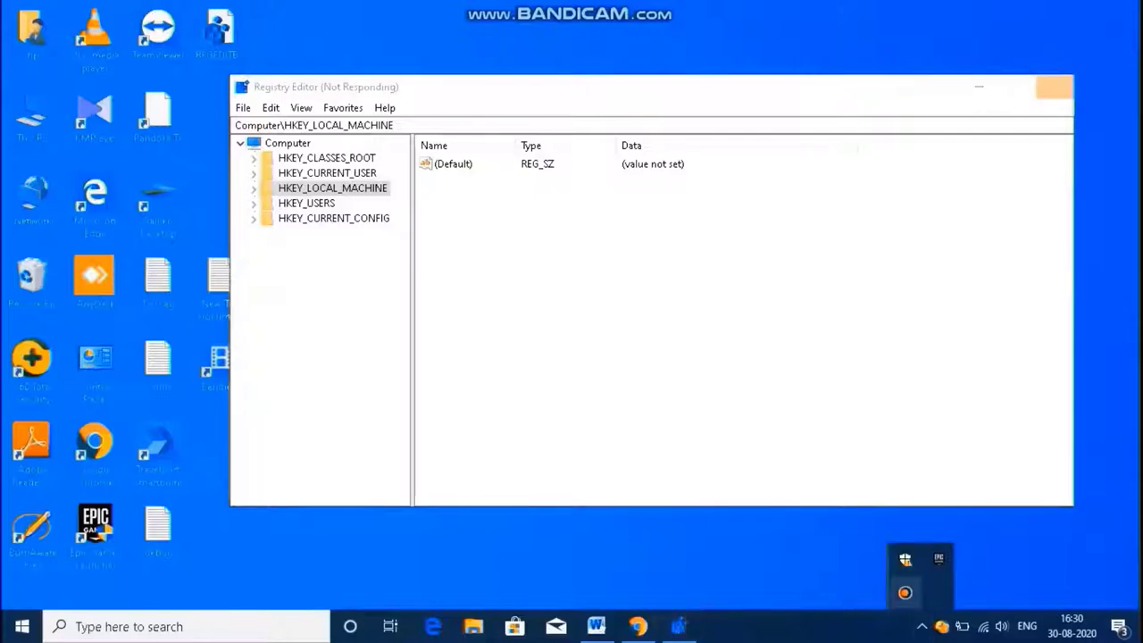
{"action": "left_click", "coordinate": [906, 593]}
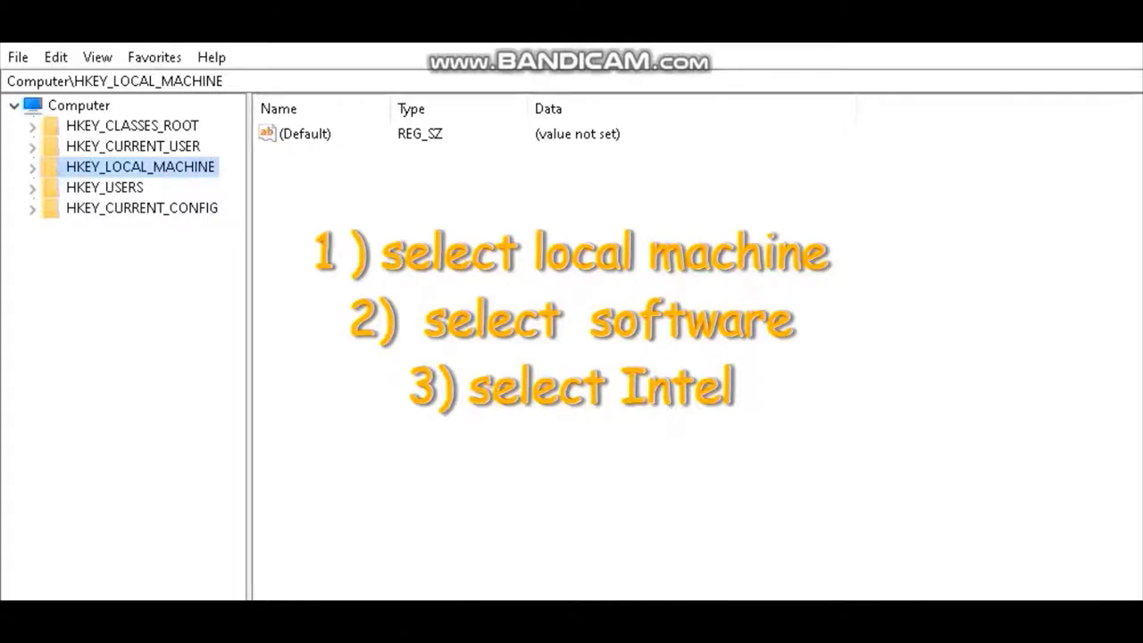
- Expand HKEY_LOCAL_MACHINE and its SOFTWARE key, and select the Intel key
{"action": "key", "text": "Right"}
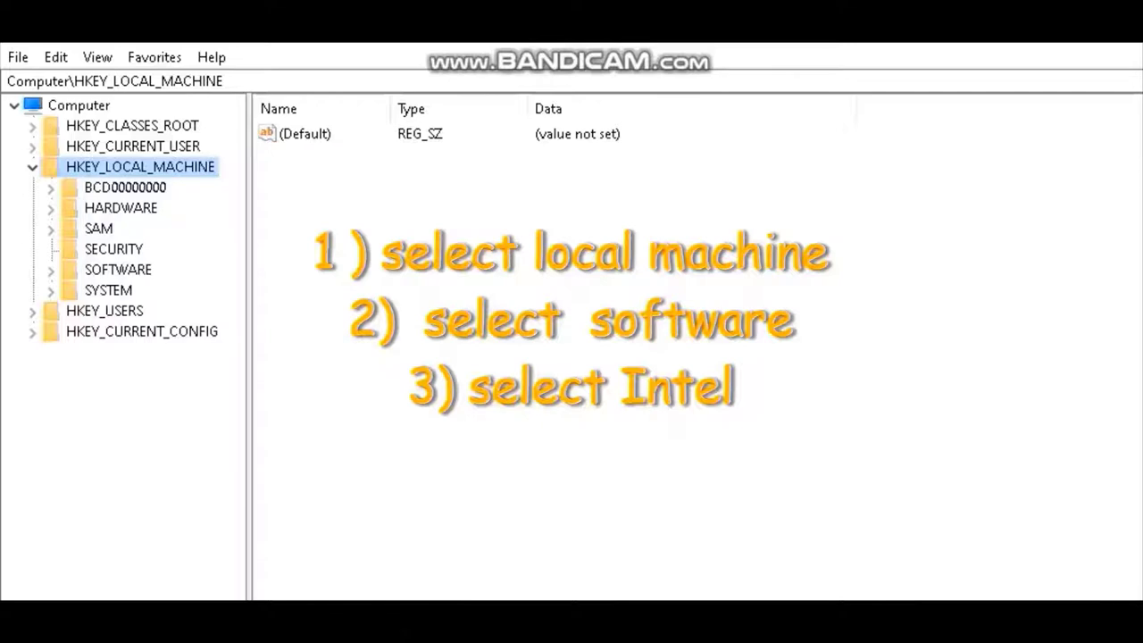
{"action": "left_click", "coordinate": [118, 270]}
{"action": "key", "text": "Right"}
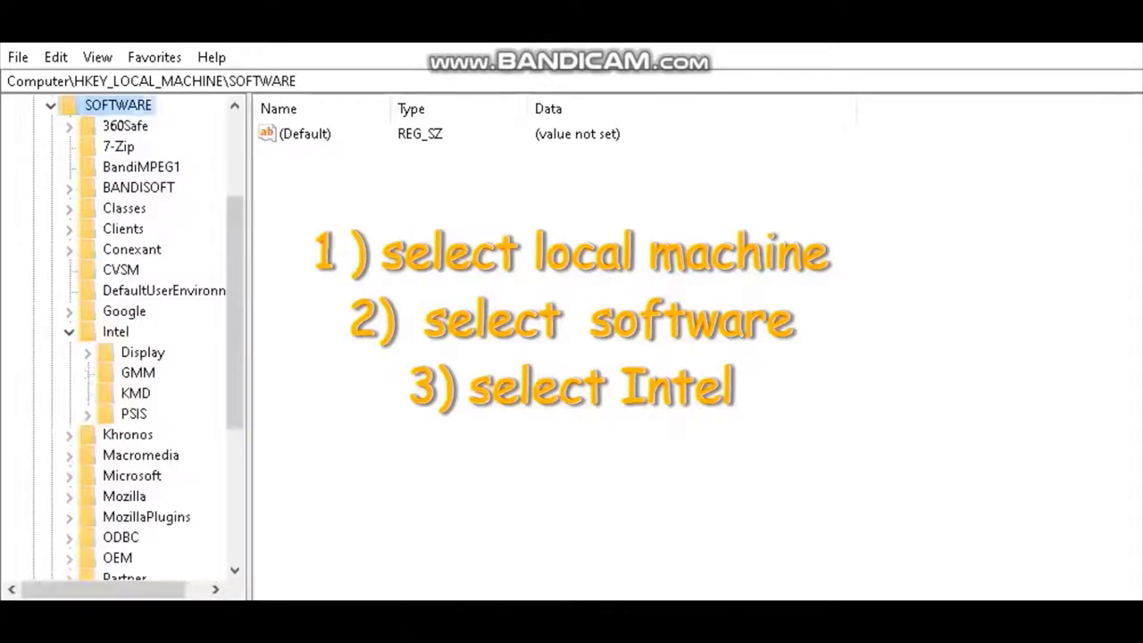
{"action": "left_click", "coordinate": [116, 333]}
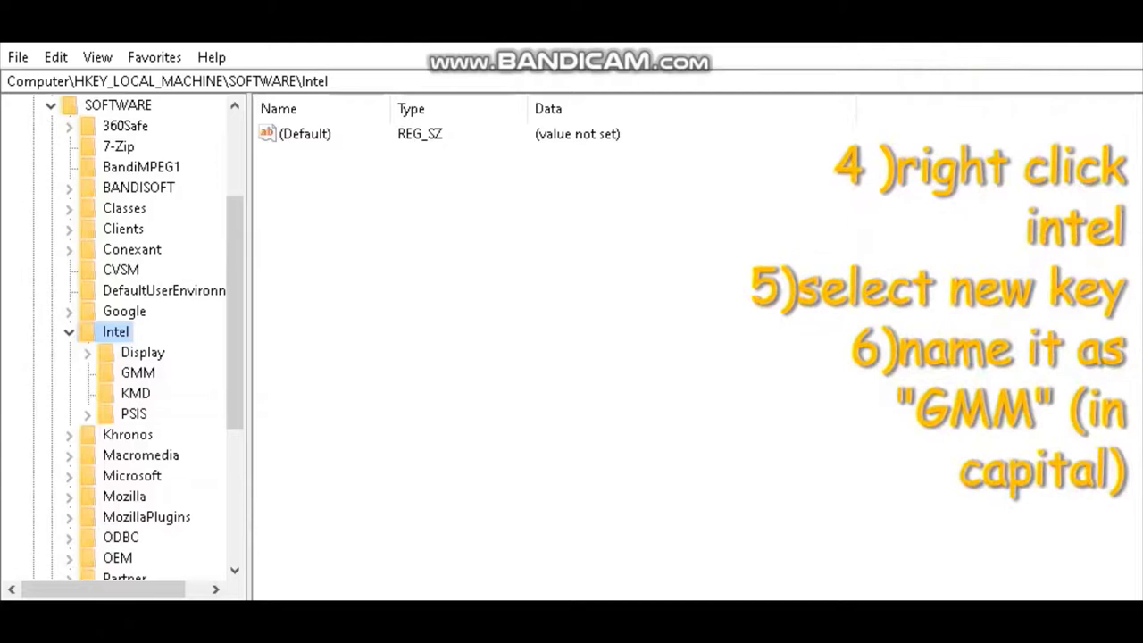
- Try to create a new key named GMM under the Intel key
{"action": "right_click", "coordinate": [100, 332]}
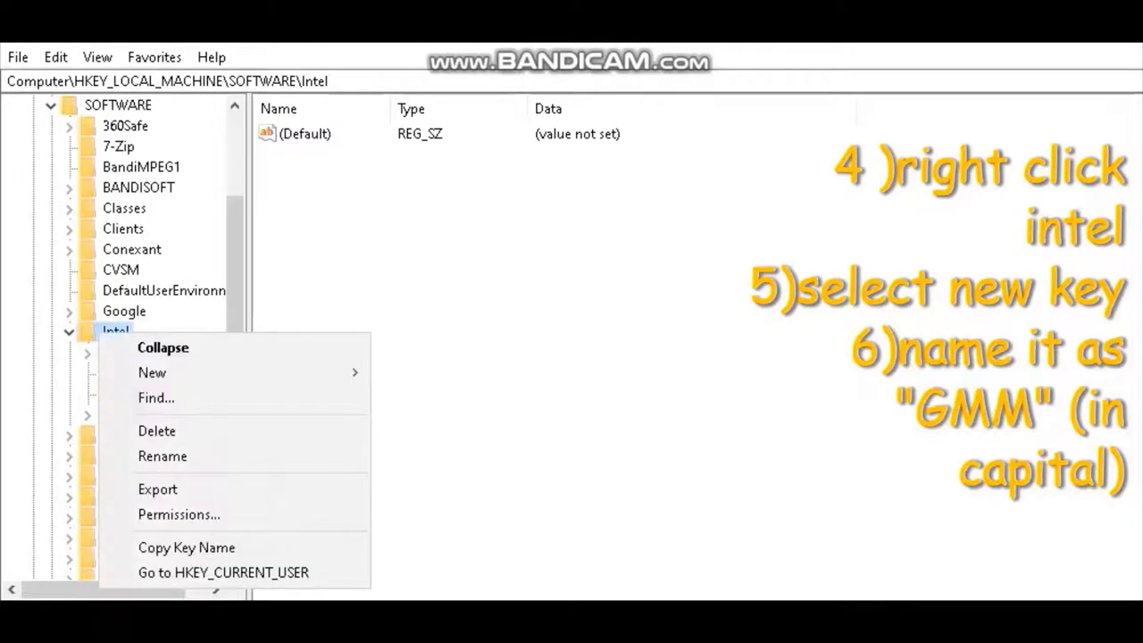
{"action": "mouse_move", "coordinate": [152, 372]}
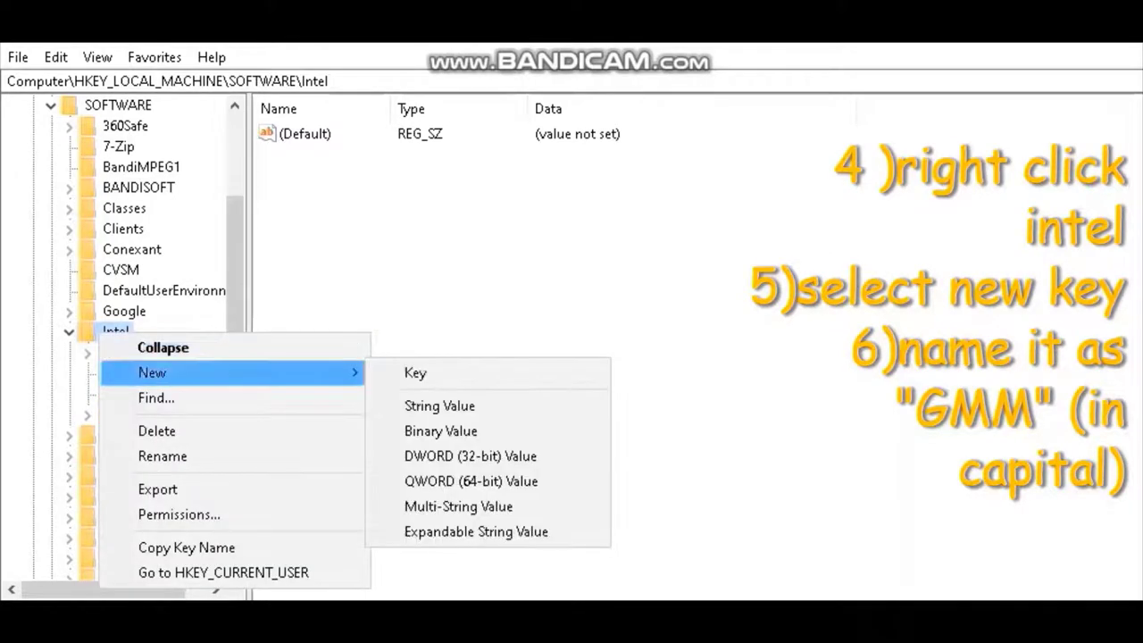
{"action": "left_click", "coordinate": [415, 372]}
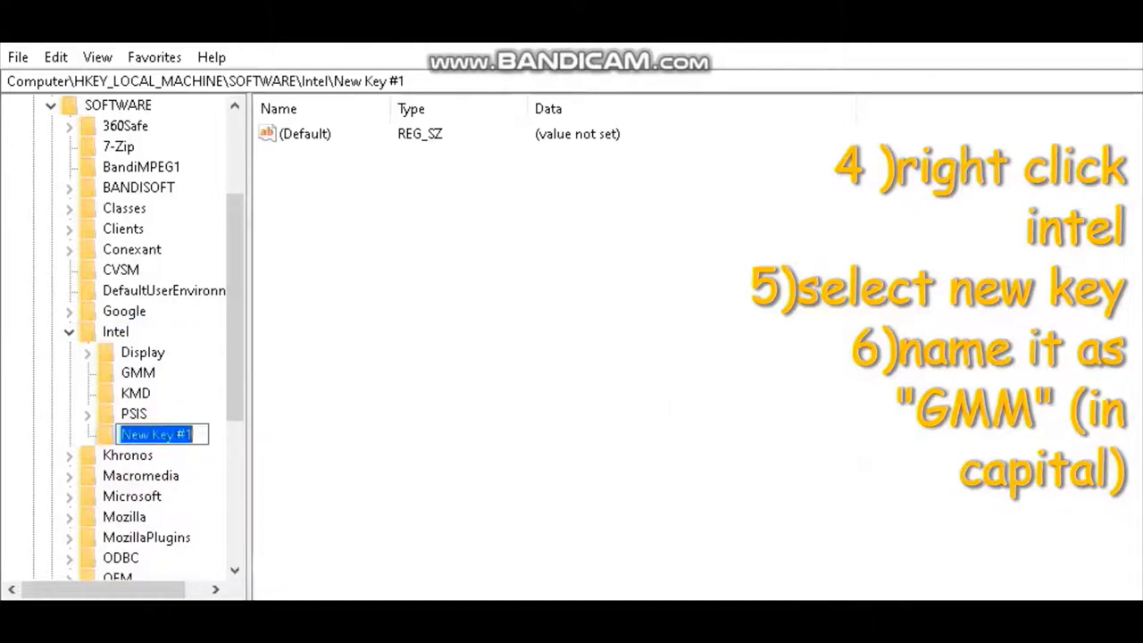
{"action": "type", "text": "GMM"}
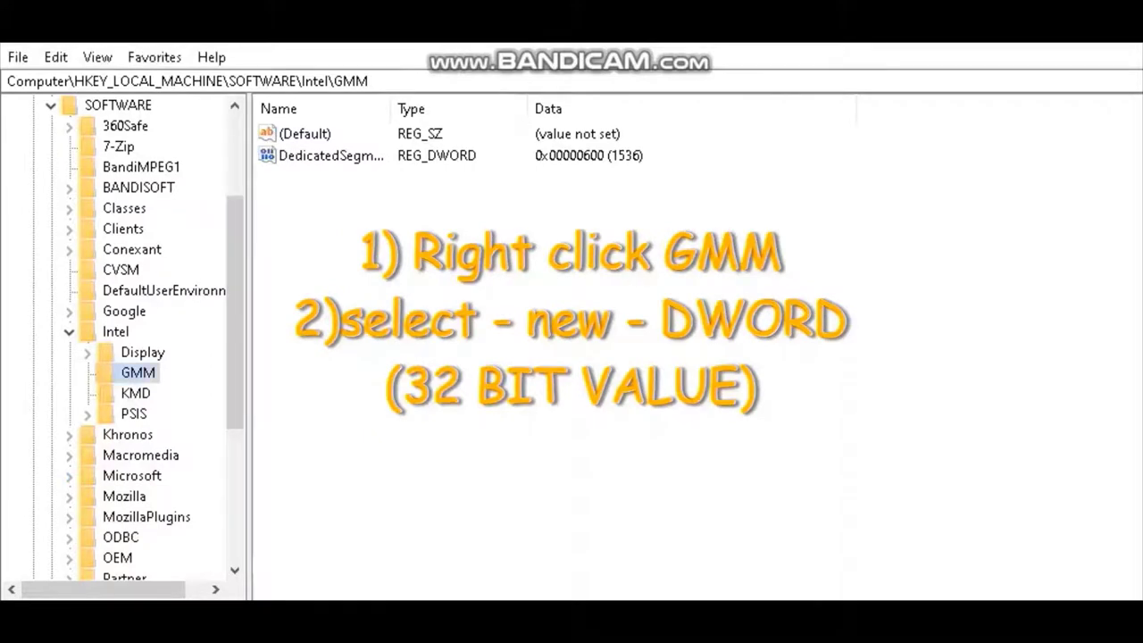
- Try to add a new DWORD (32-bit) value named DedicatedSegmentSize to the GMM key
{"action": "right_click", "coordinate": [130, 374]}
{"action": "mouse_move", "coordinate": [268, 413]}
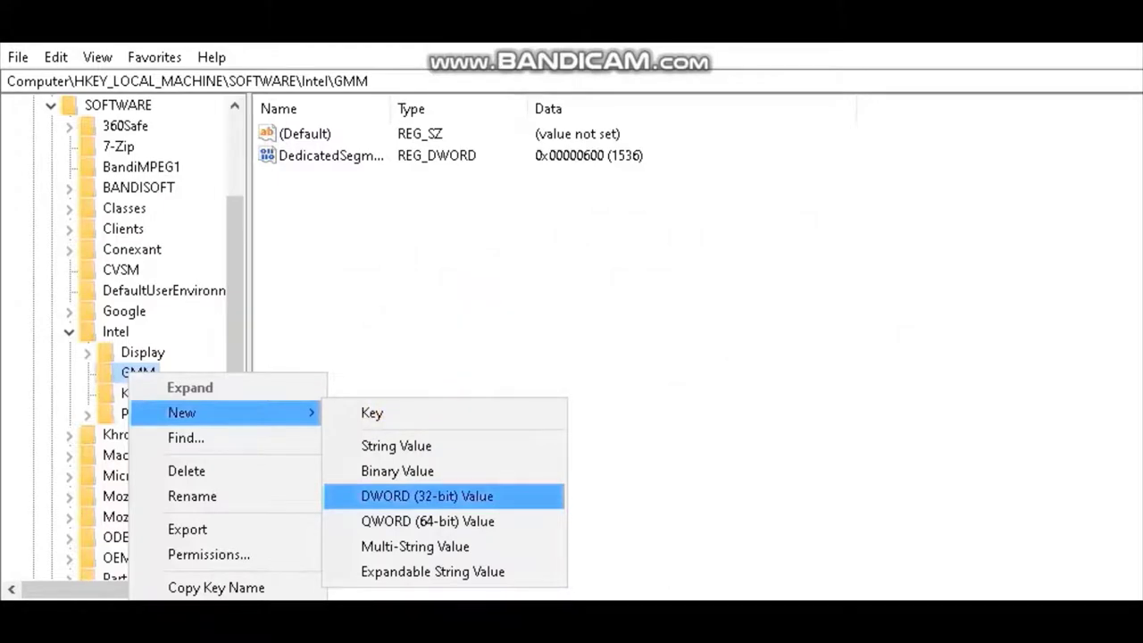
{"action": "left_click", "coordinate": [427, 496]}
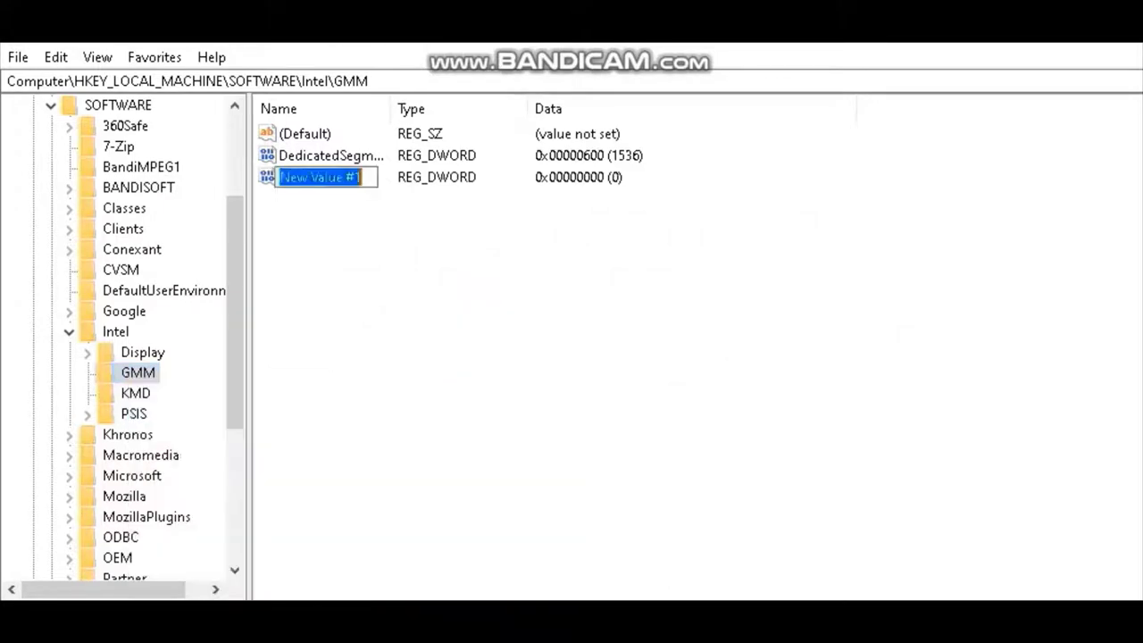
{"action": "type", "text": "D"}
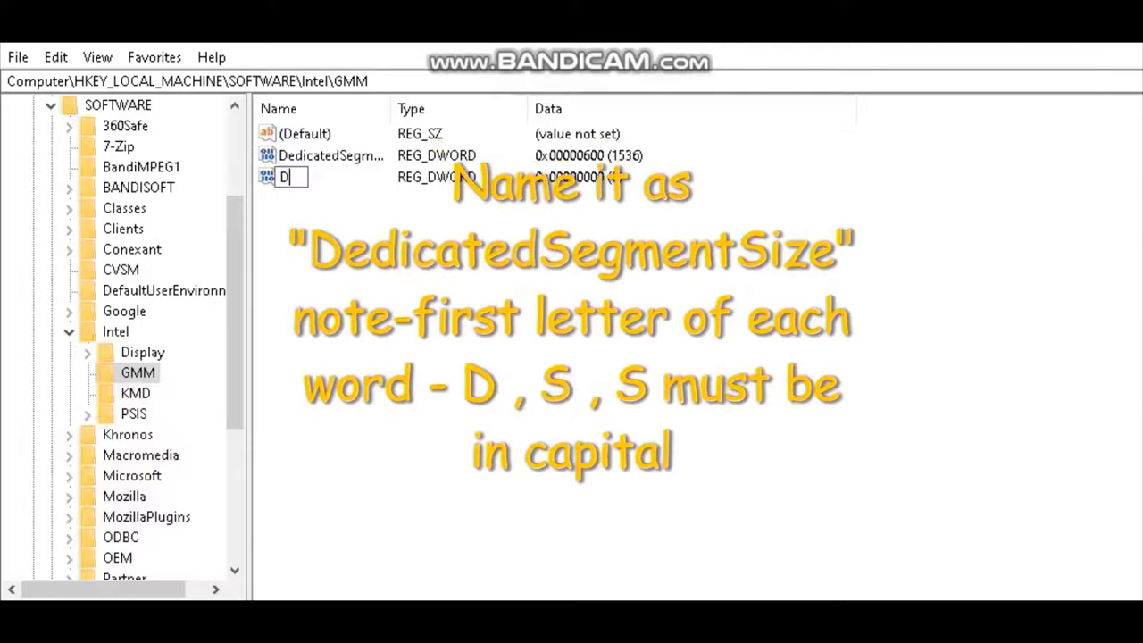
{"action": "type", "text": "edicate"}
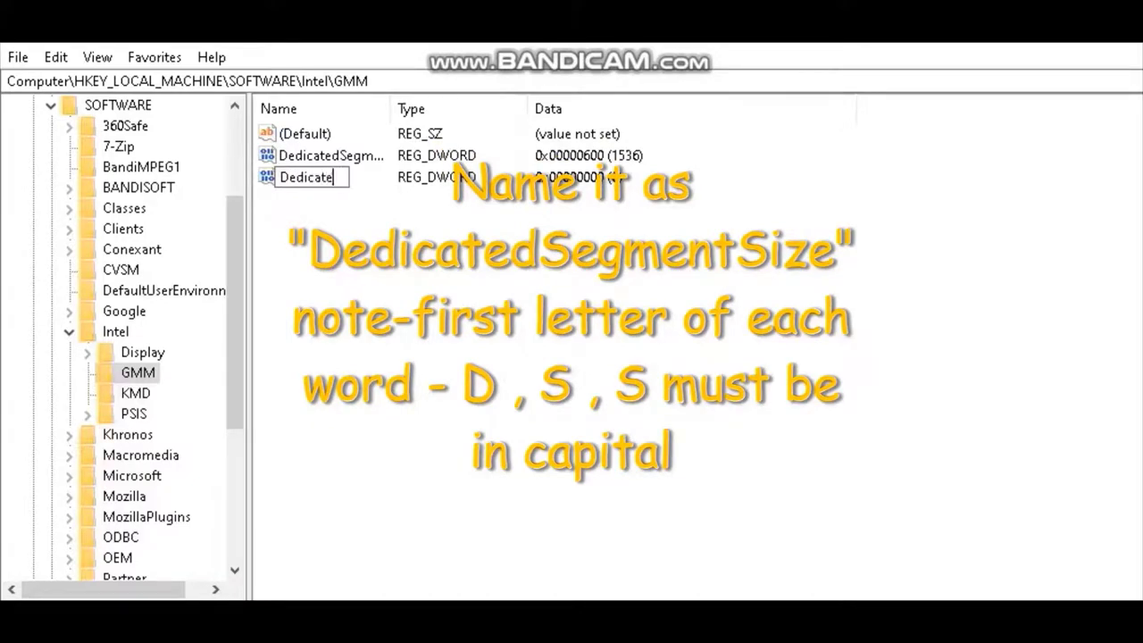
{"action": "type", "text": "dSegm"}
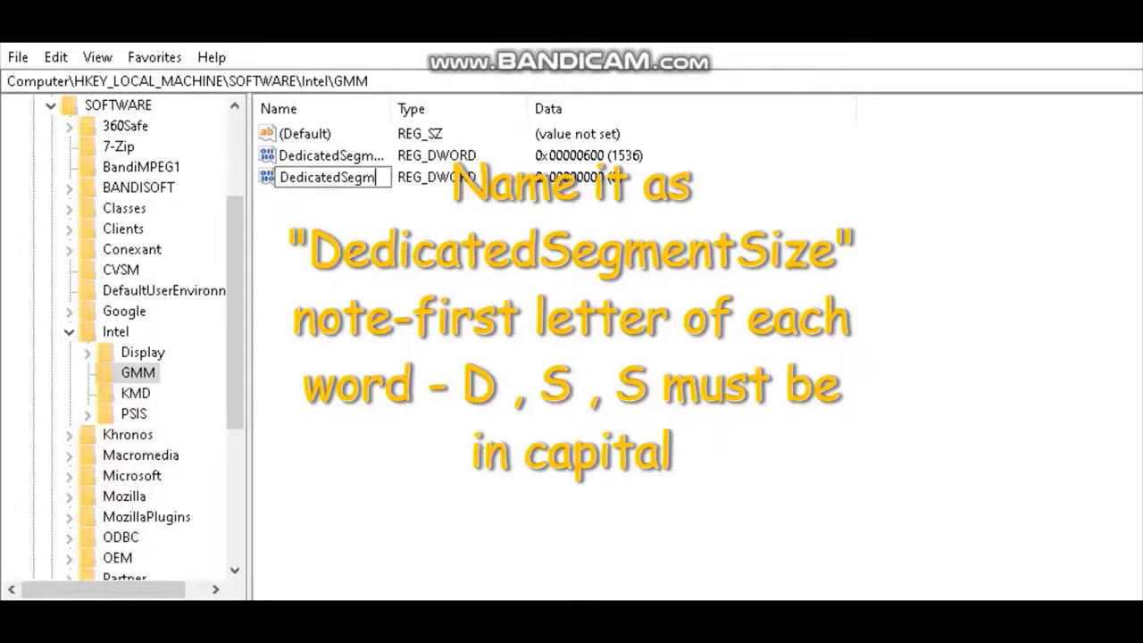
{"action": "type", "text": "entSi"}
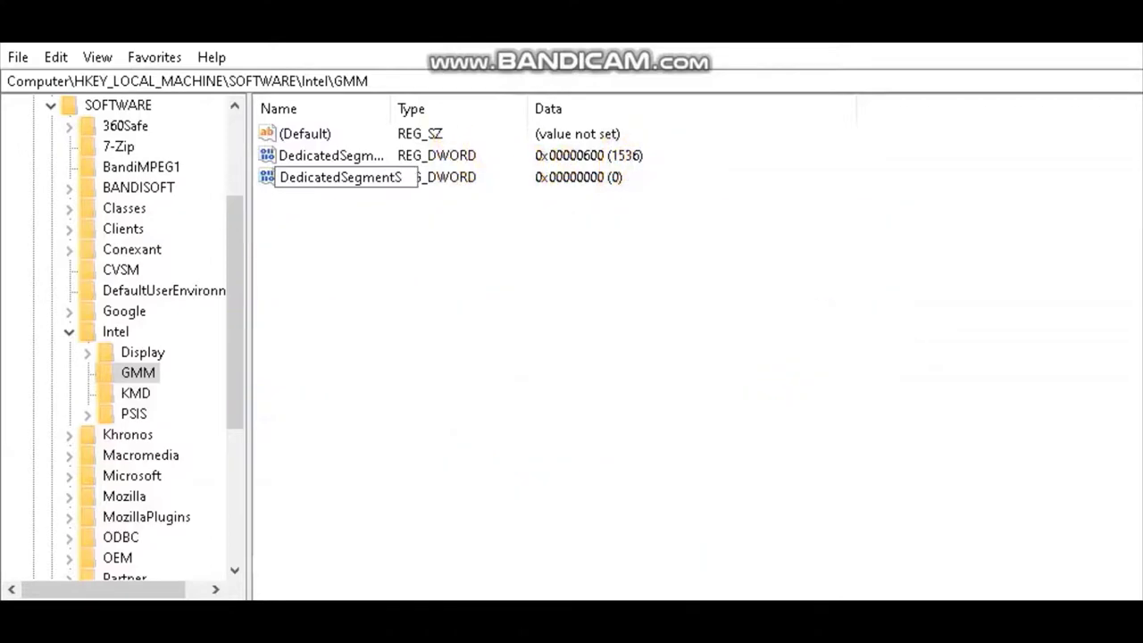
{"action": "type", "text": "ze"}
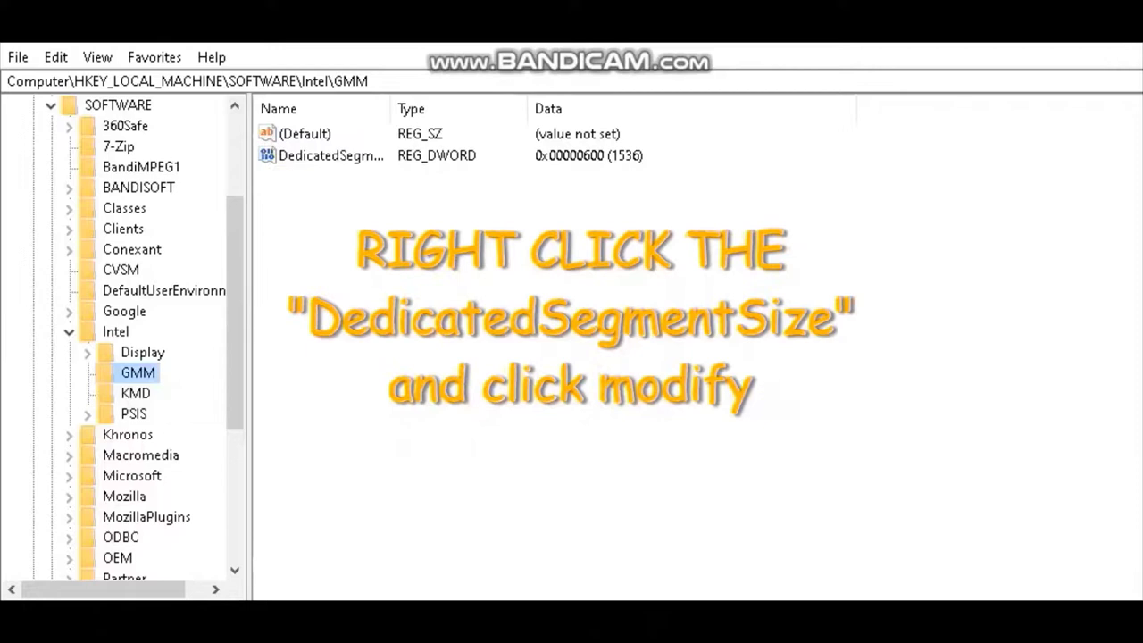
- Modify the DedicatedSegmentSize value in the GMM key, setting its base to Decimal and its data to 1536
{"action": "right_click", "coordinate": [304, 157]}
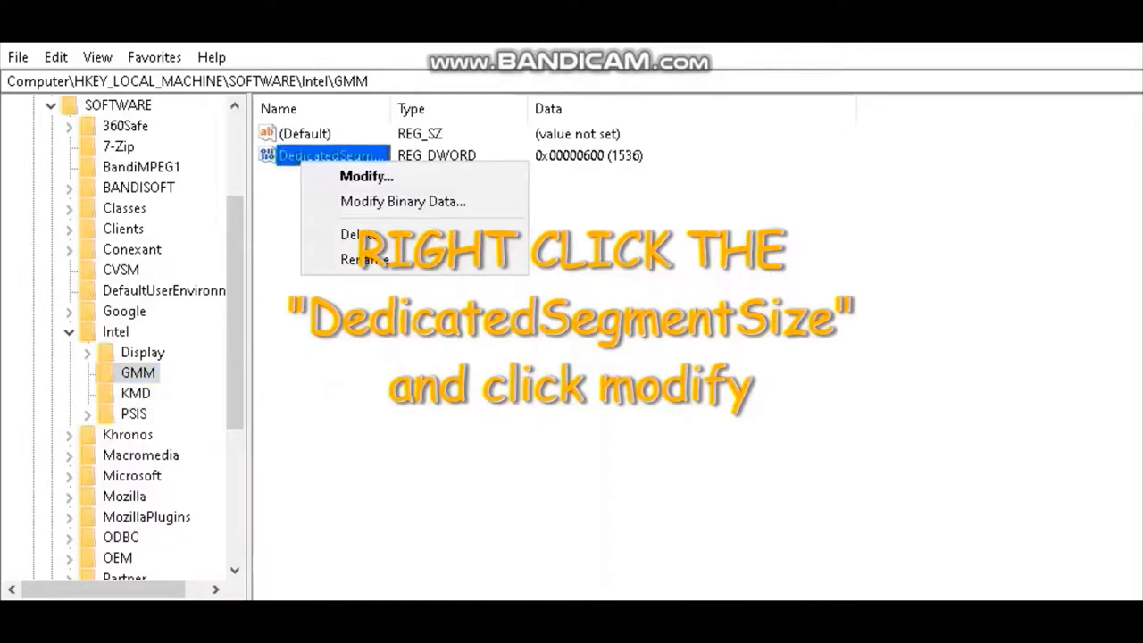
{"action": "left_click", "coordinate": [367, 176]}
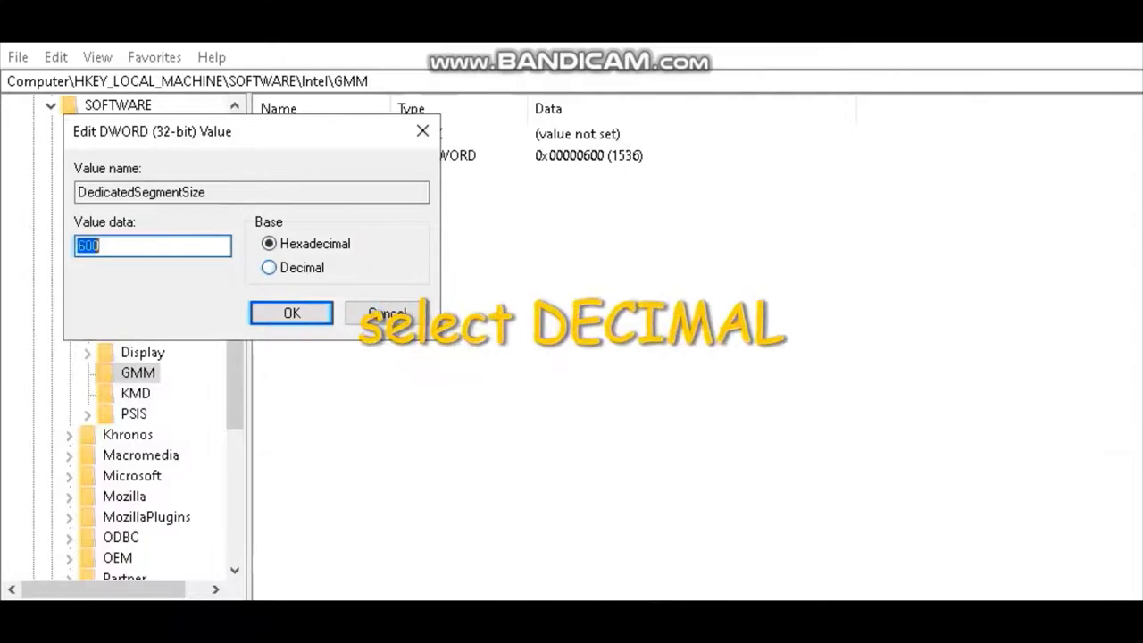
{"action": "left_click", "coordinate": [269, 268]}
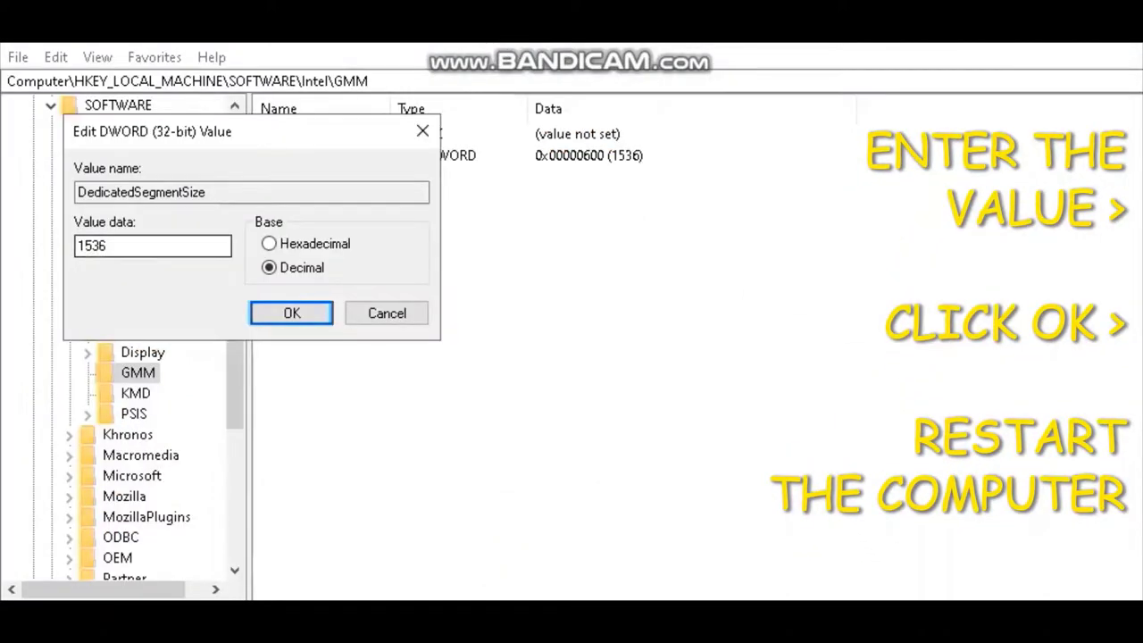
{"action": "left_click_drag", "start_coordinate": [109, 245], "coordinate": [76, 246]}
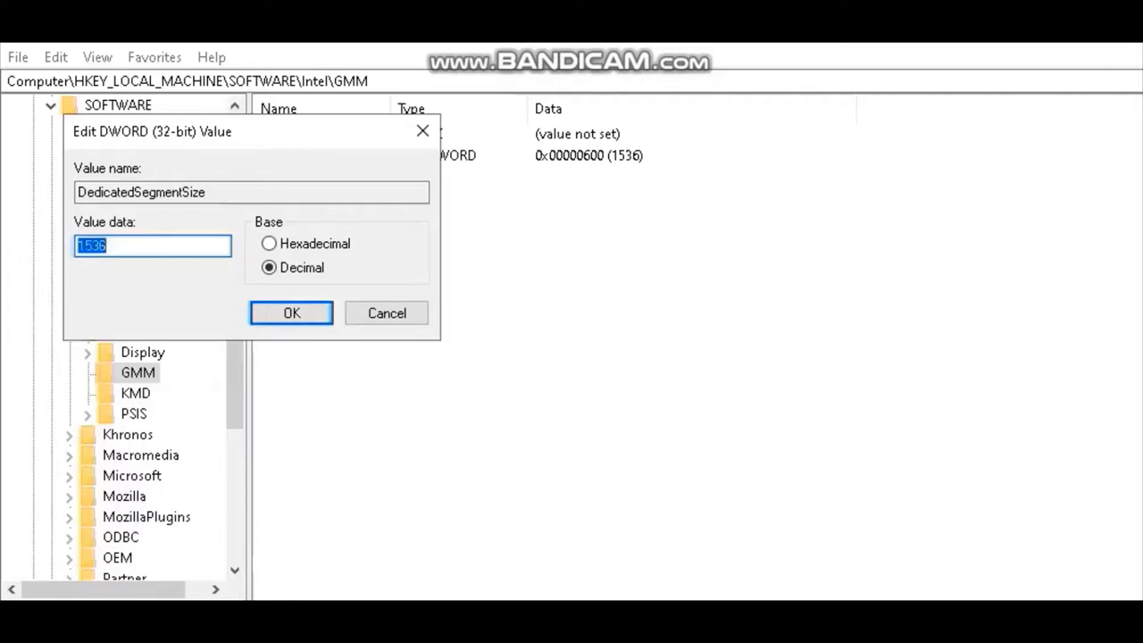
{"action": "type", "text": "153"}
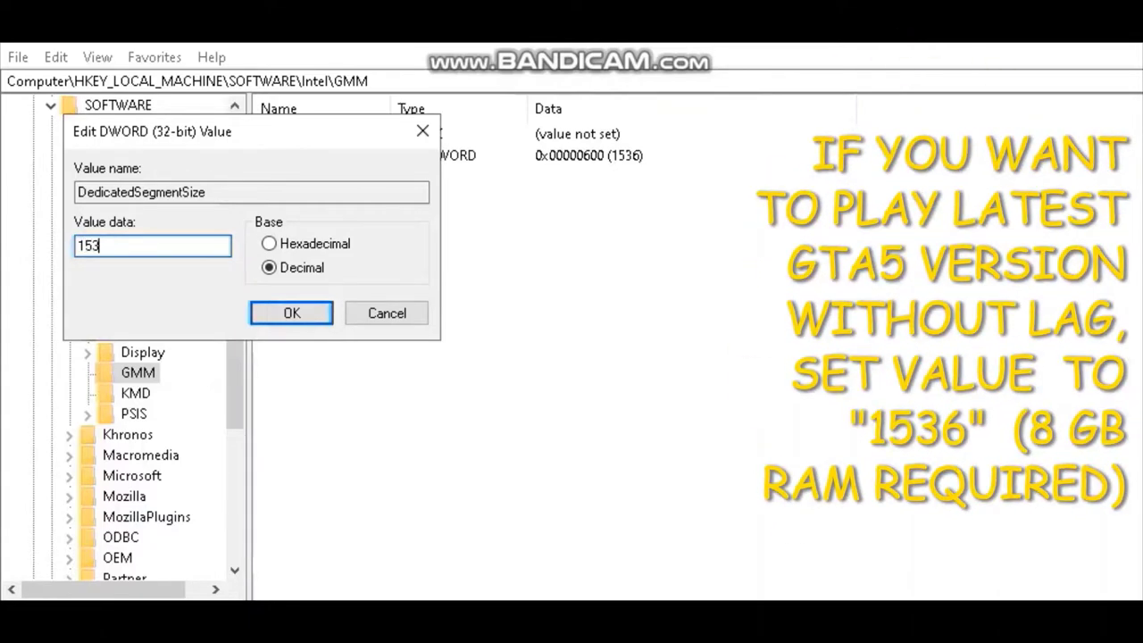
{"action": "type", "text": "6"}
{"action": "key", "text": "Return"}
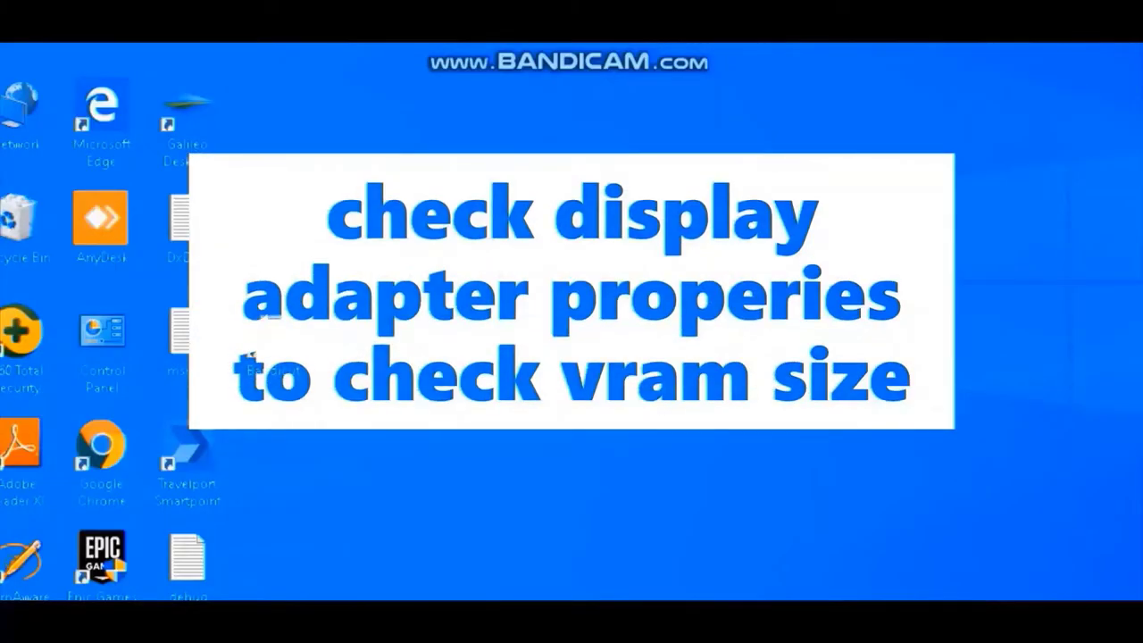
- Open the display settings from the desktop to check the display adapter properties
{"action": "right_click", "coordinate": [644, 199]}
{"action": "left_click", "coordinate": [741, 441]}
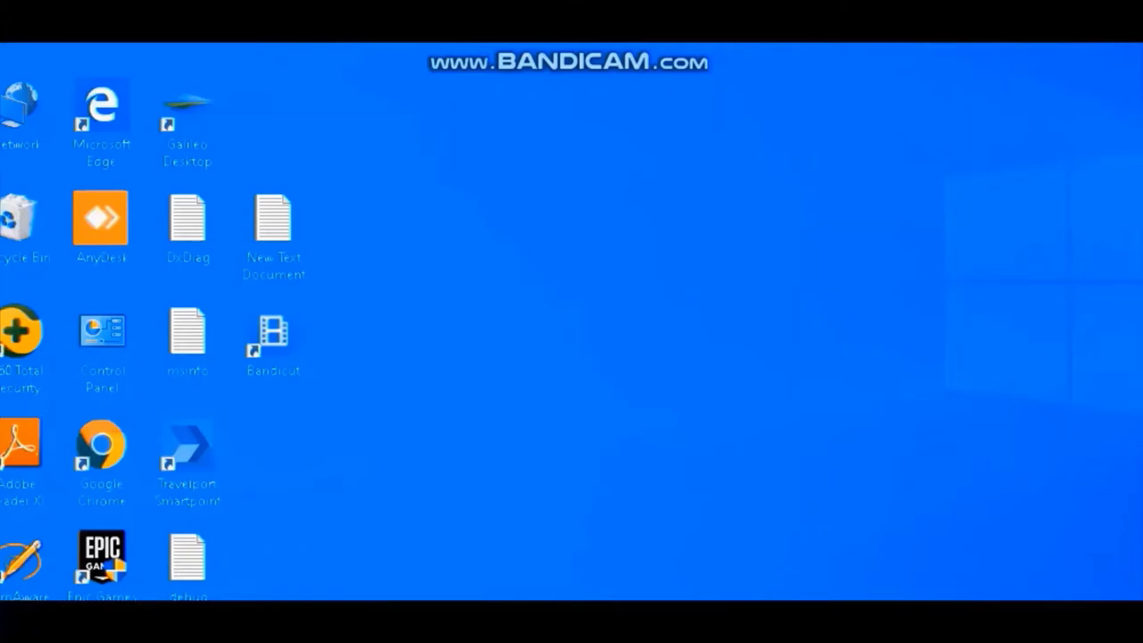